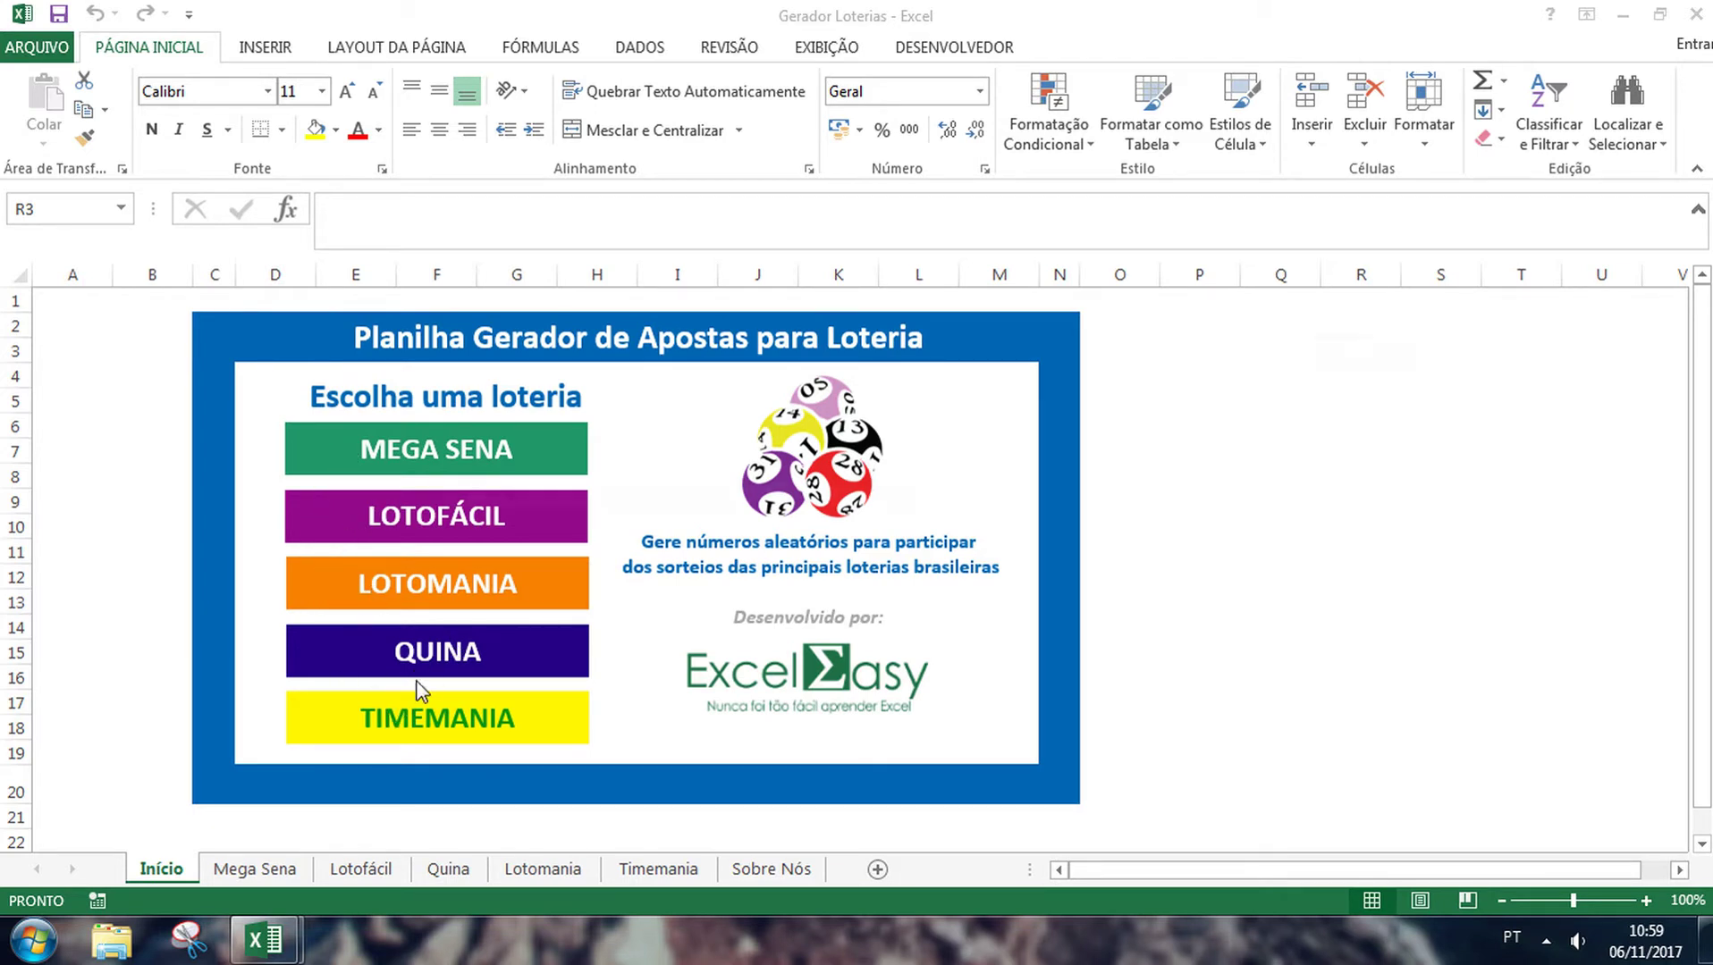
click(474, 456)
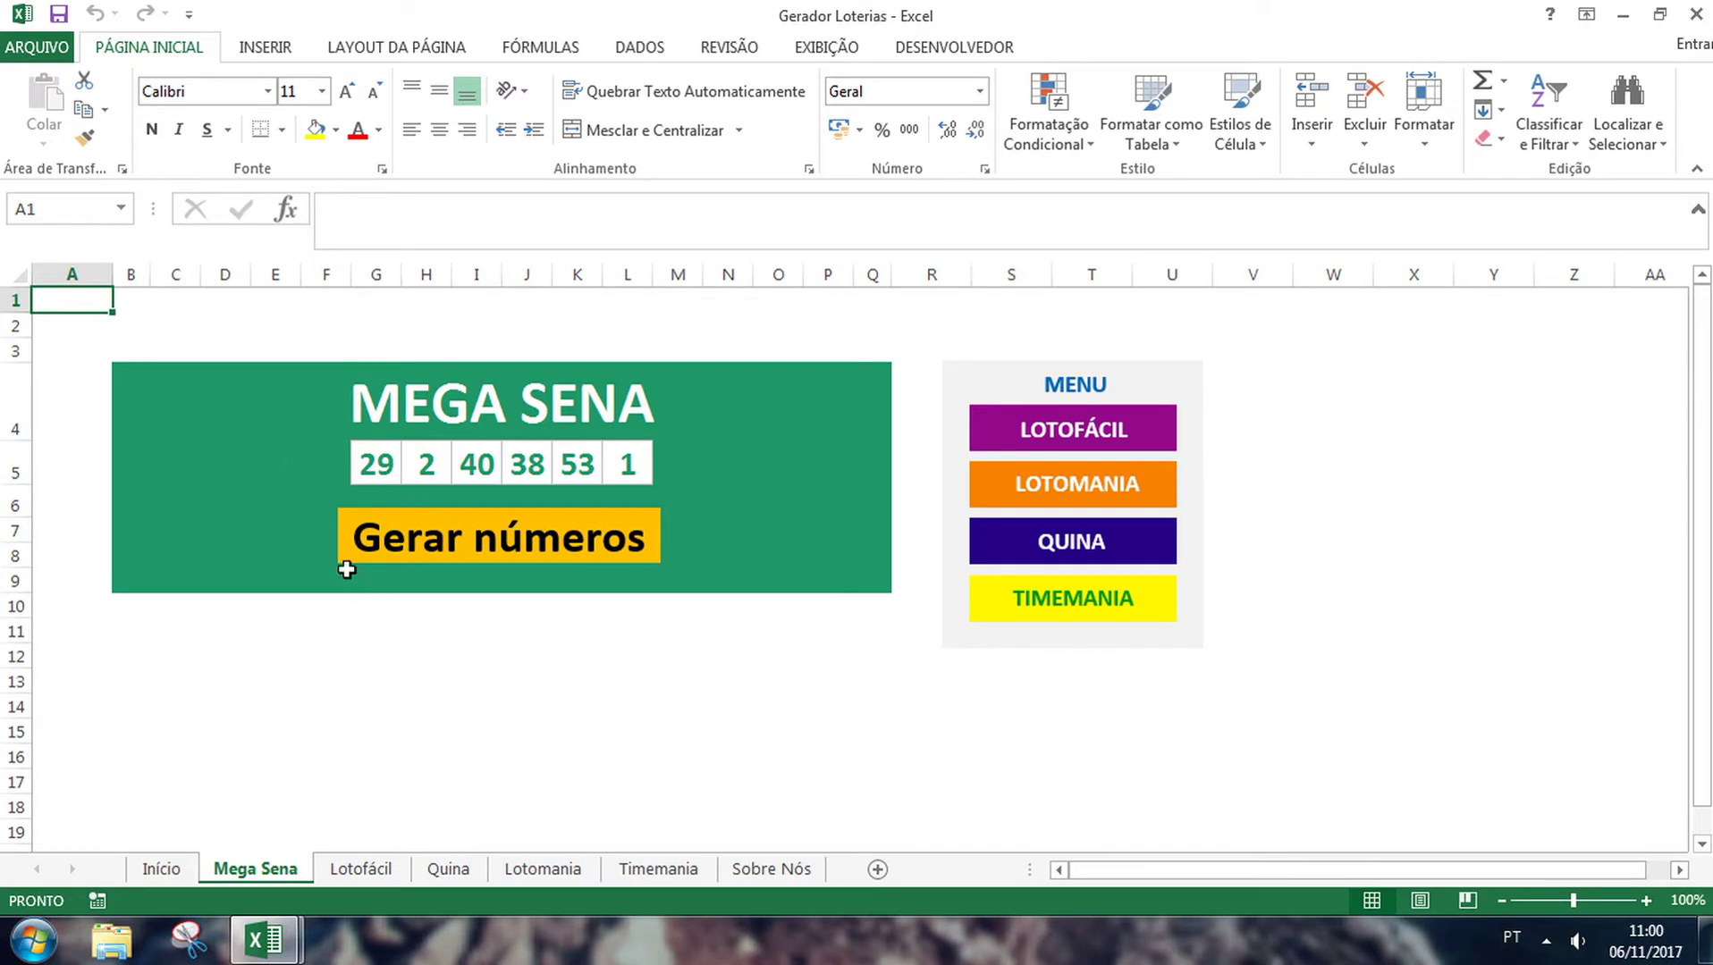
click(504, 547)
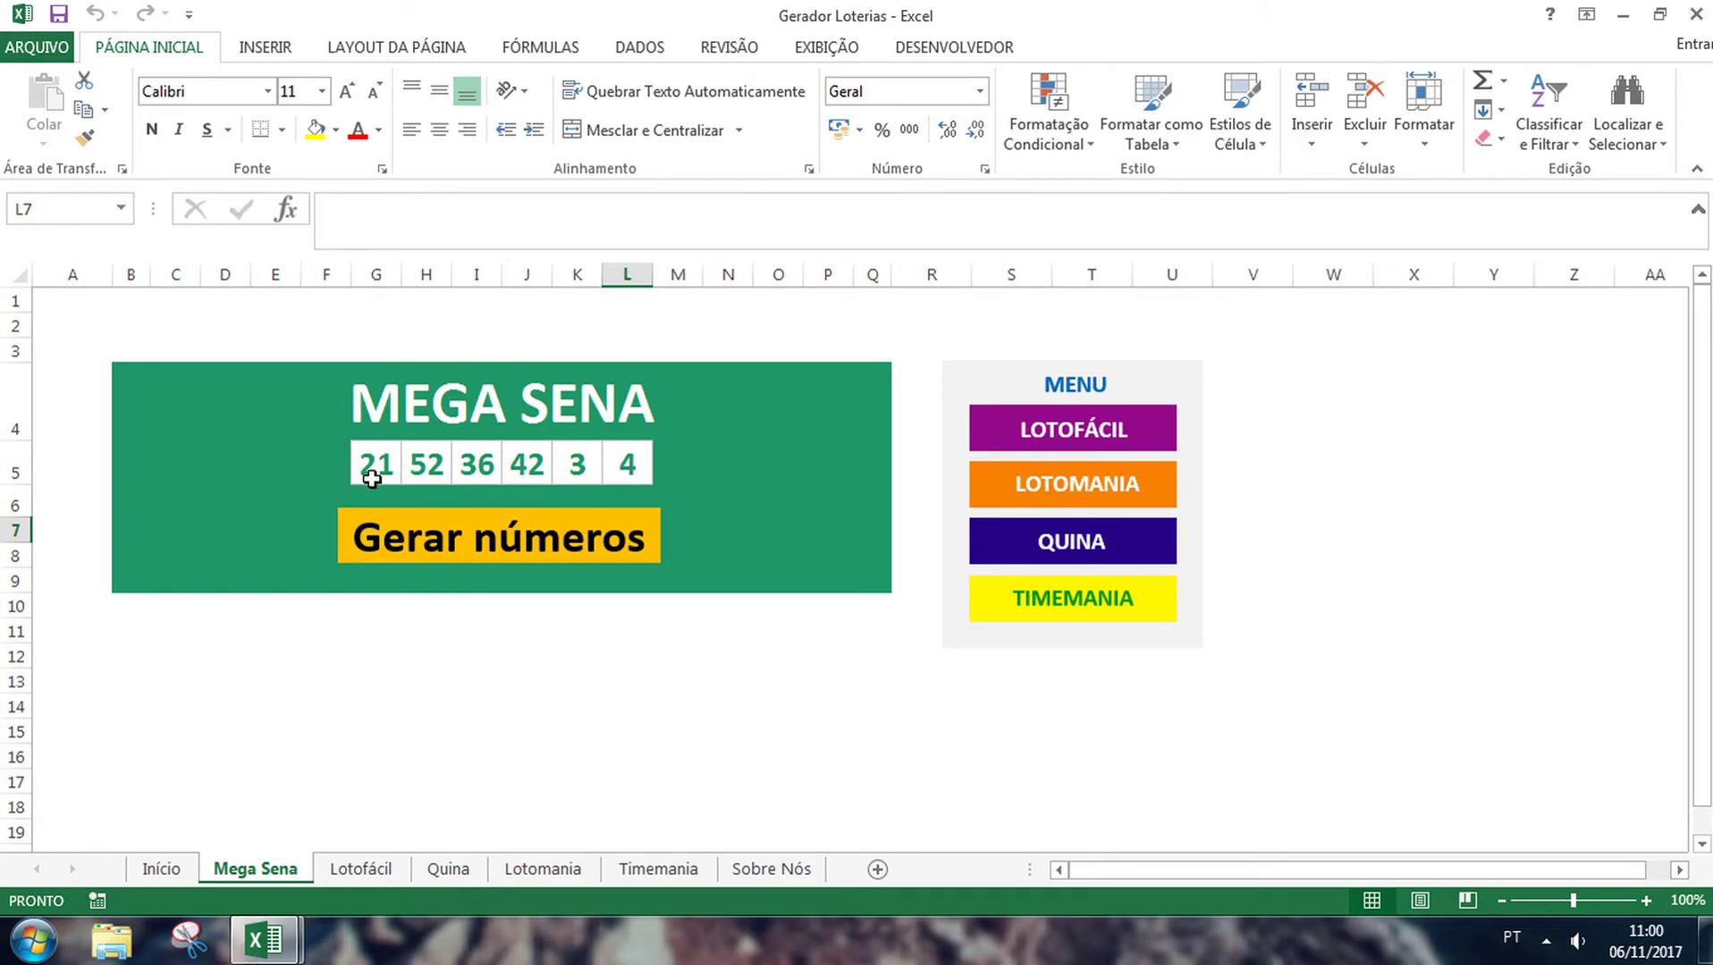
click(592, 548)
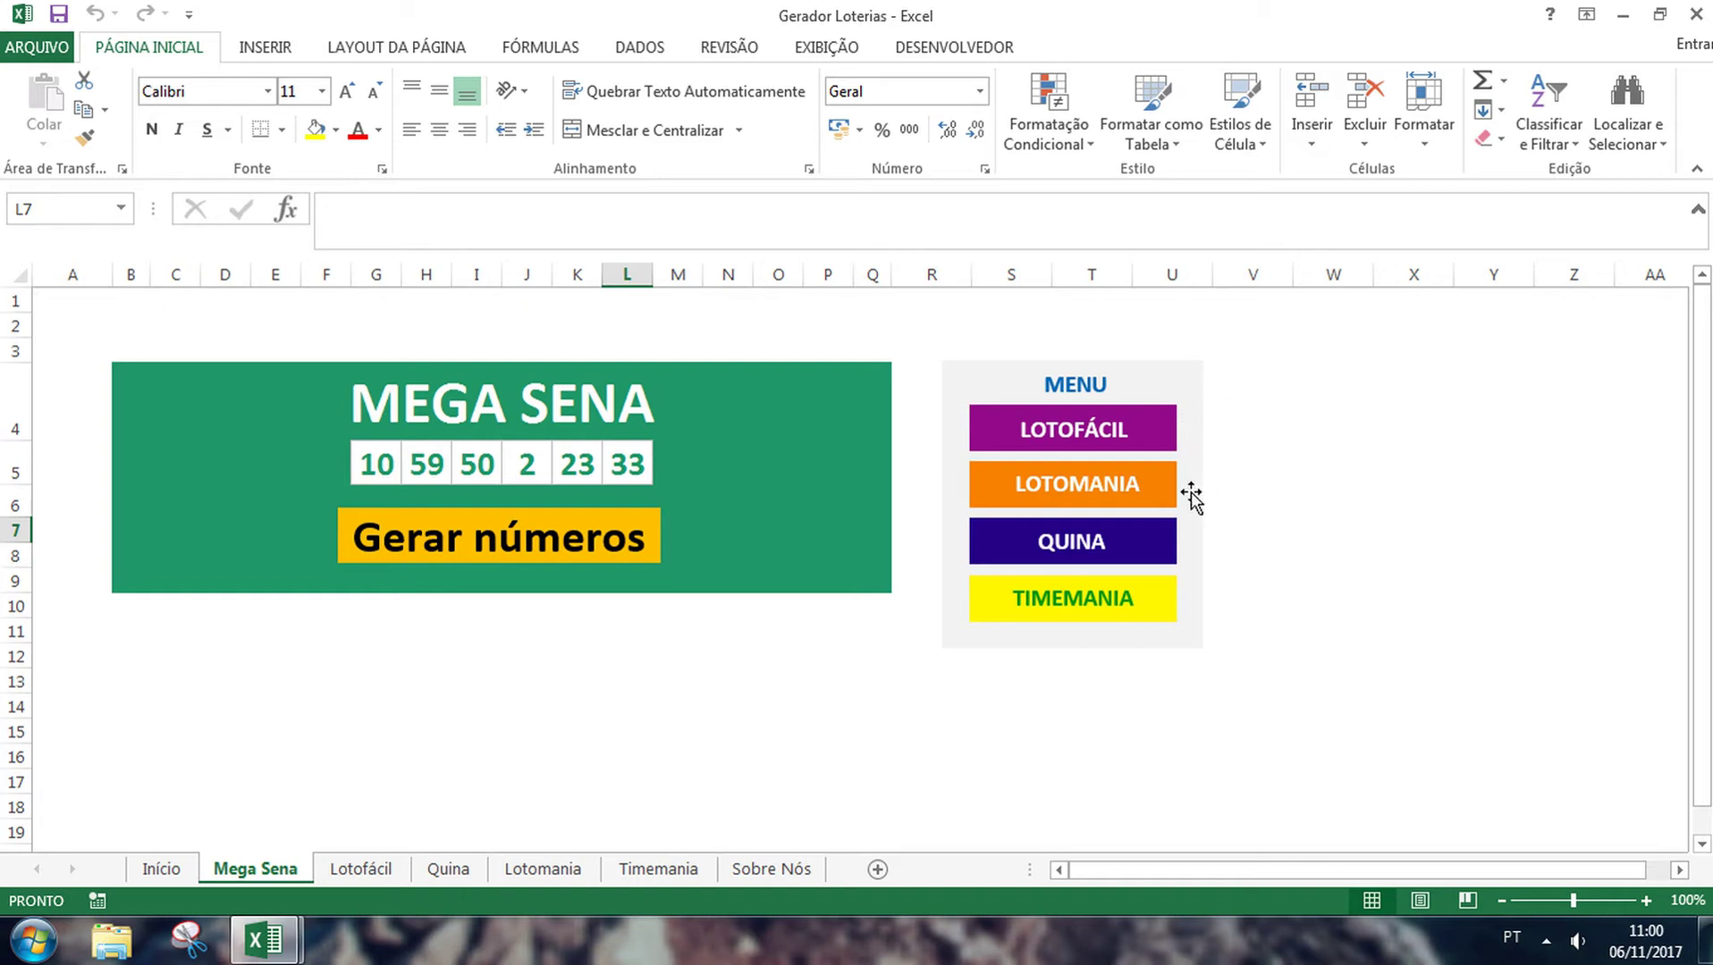
click(1100, 438)
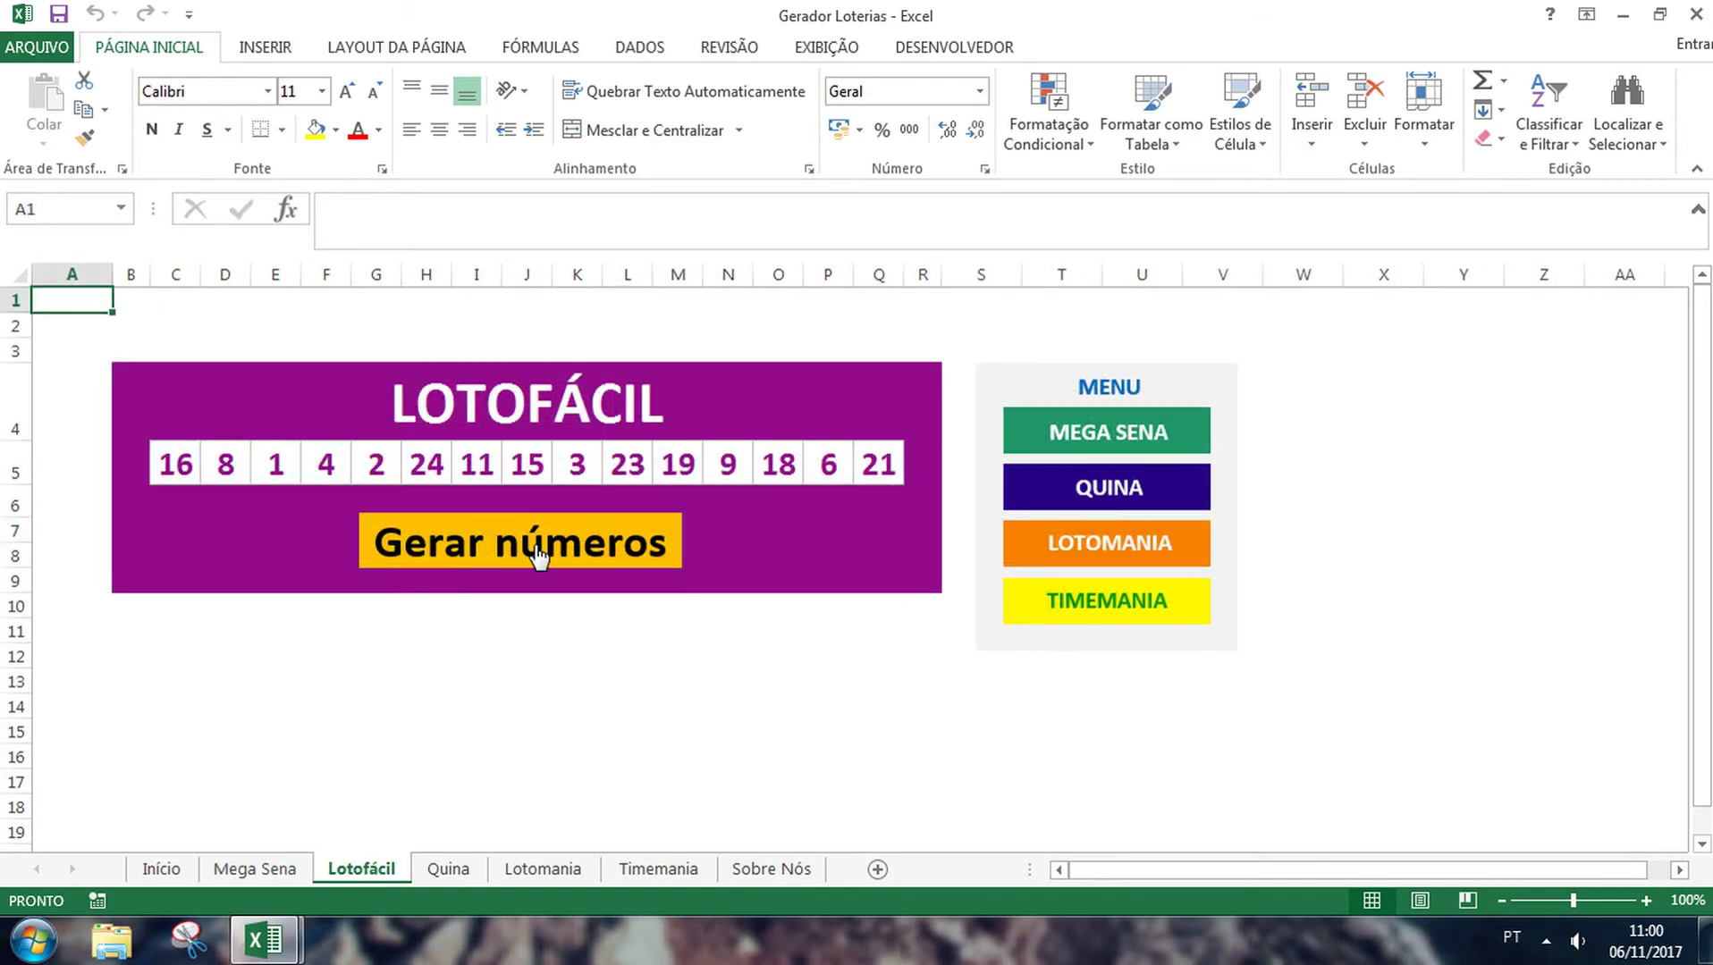
- Regenerate numbers on the Lotofácil, Quina and Lotomania sheets, then move to Timemania
click(465, 541)
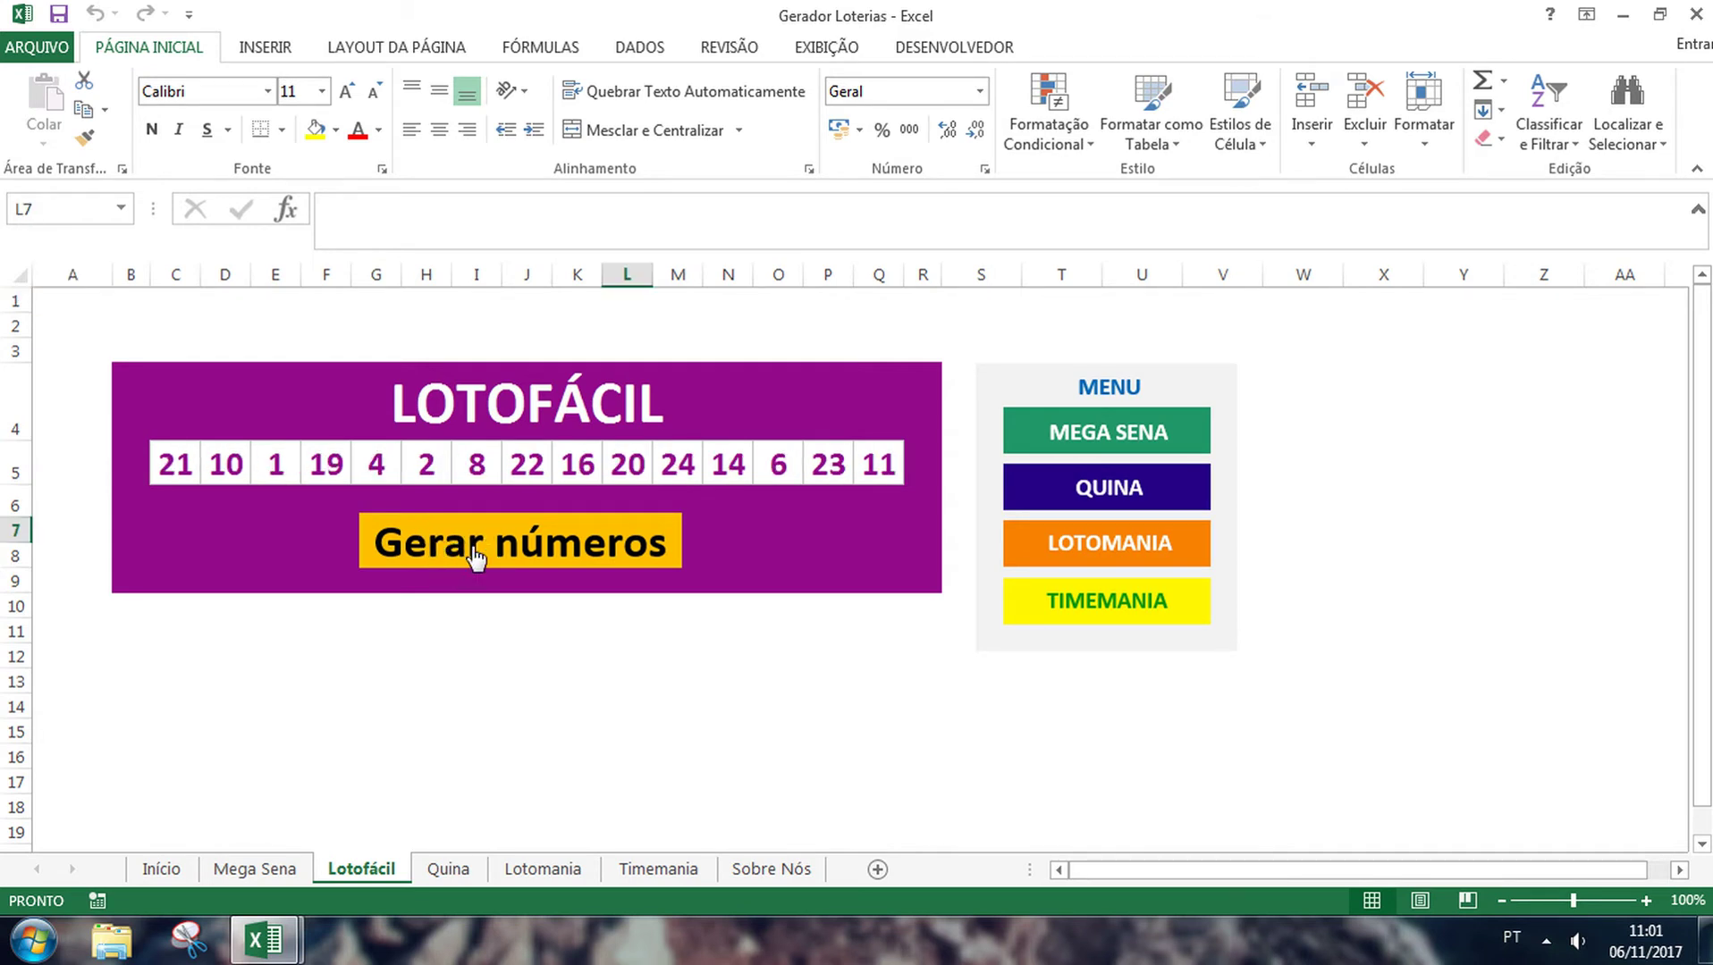
click(503, 556)
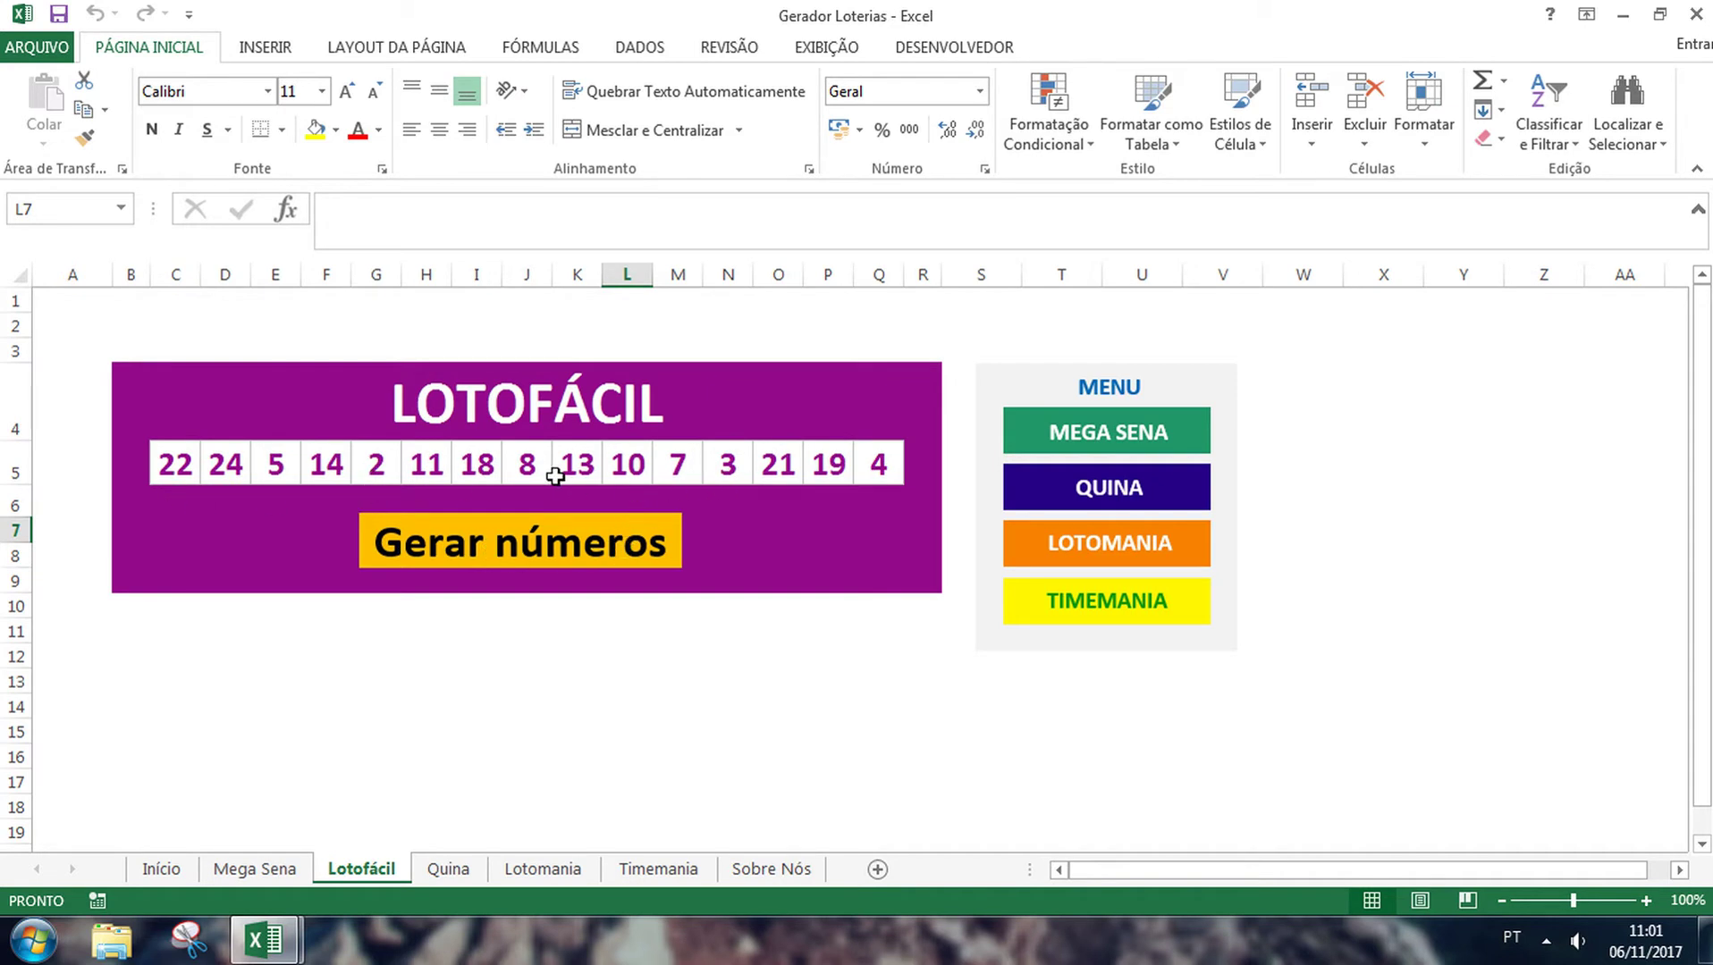
click(1117, 488)
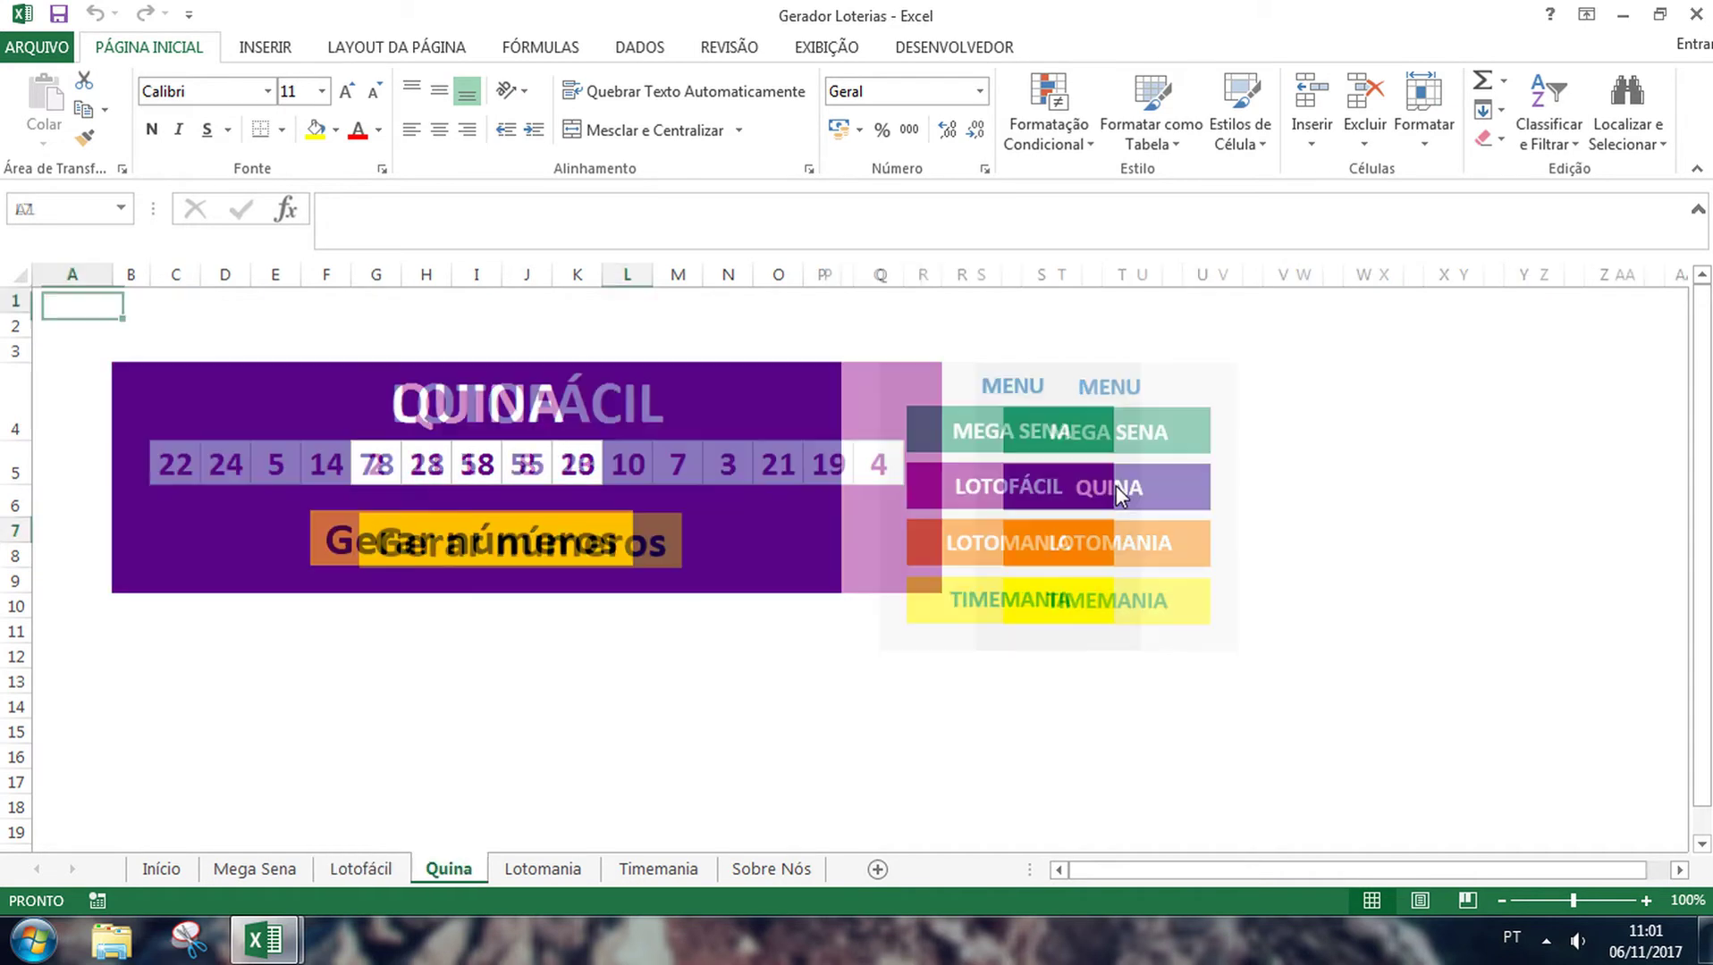
click(541, 558)
click(1048, 545)
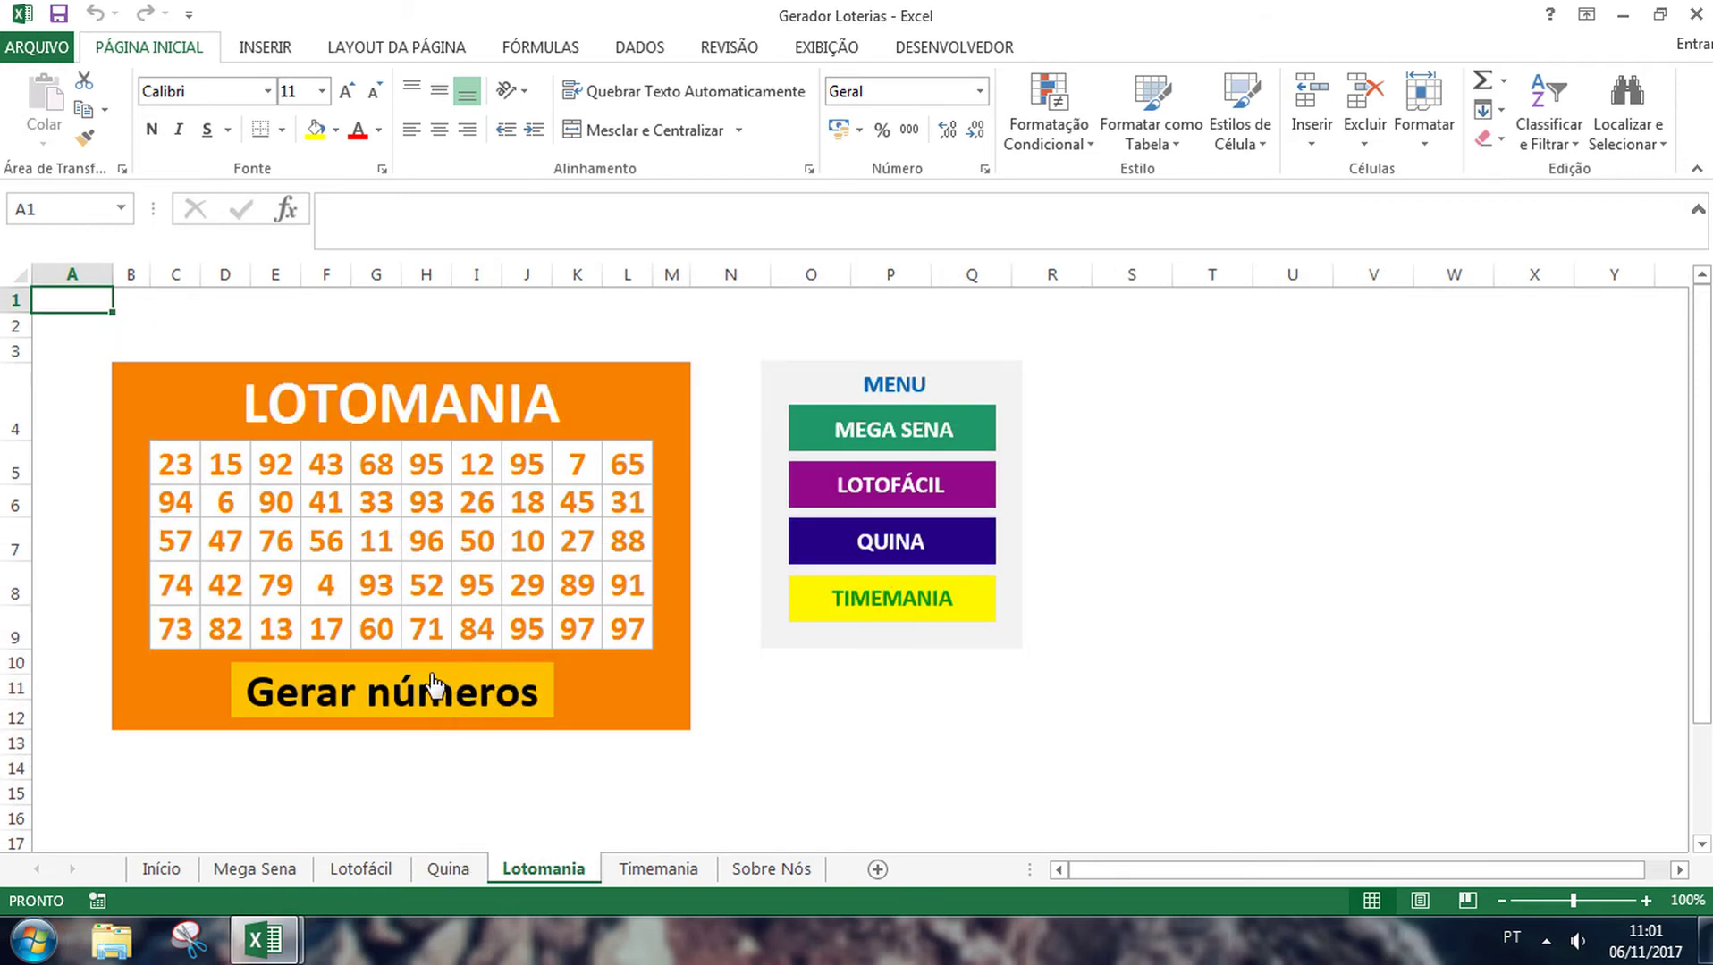
click(463, 693)
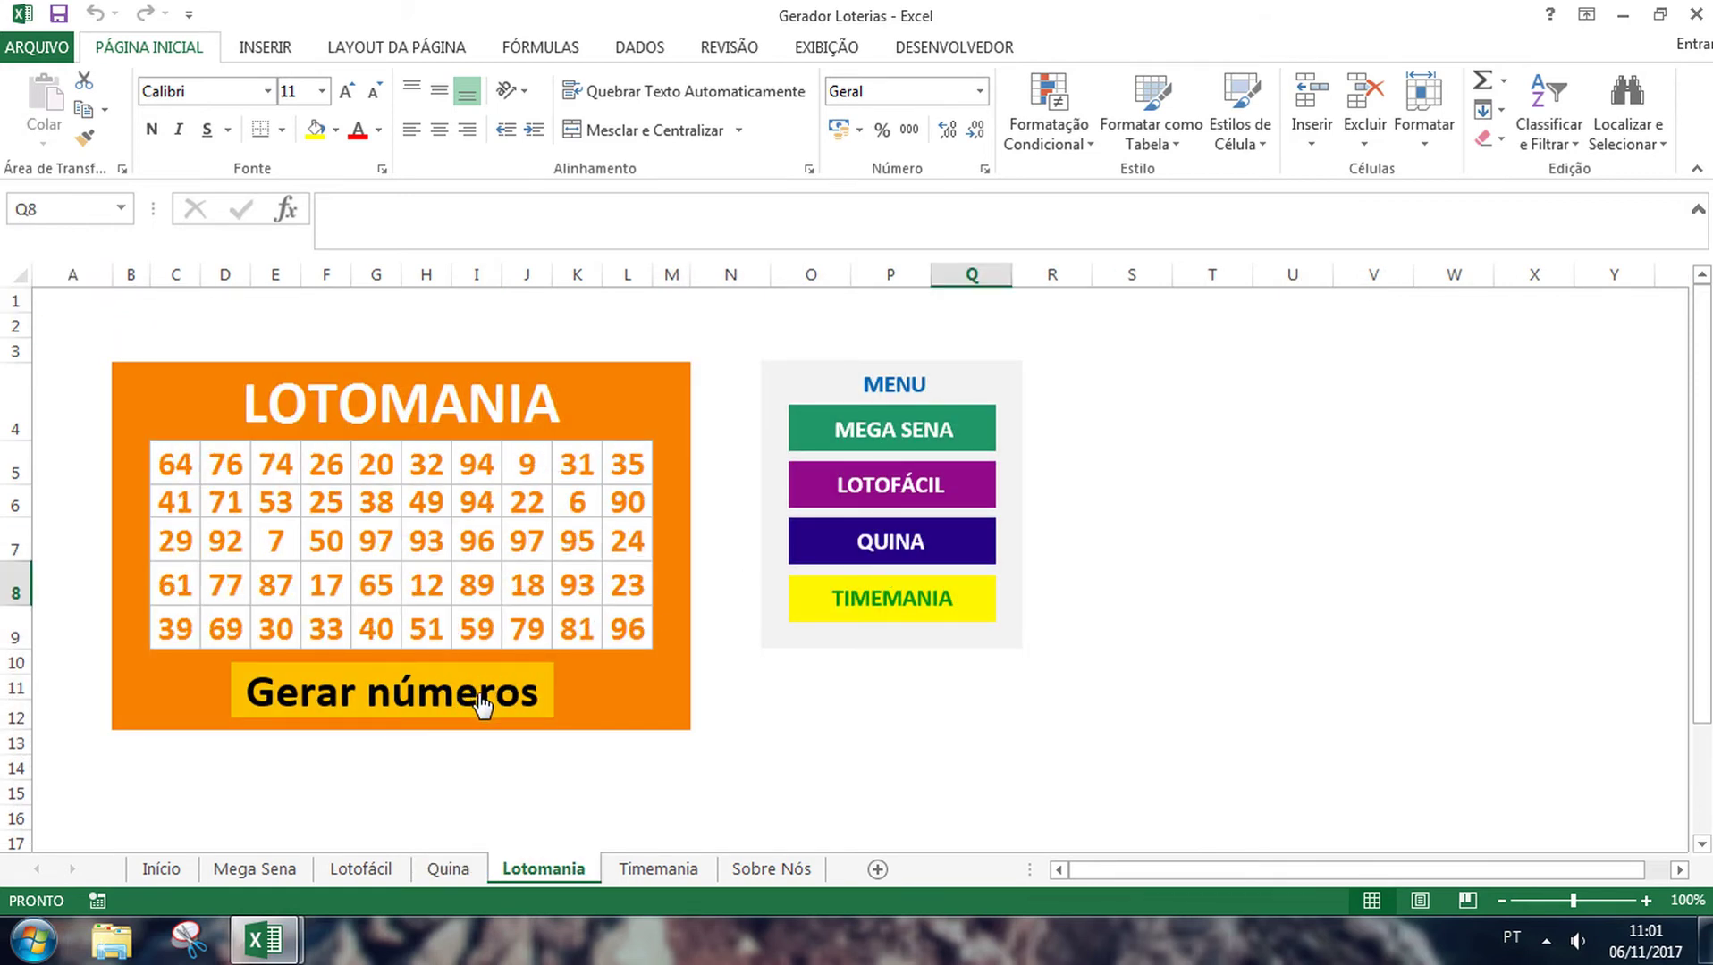
click(906, 599)
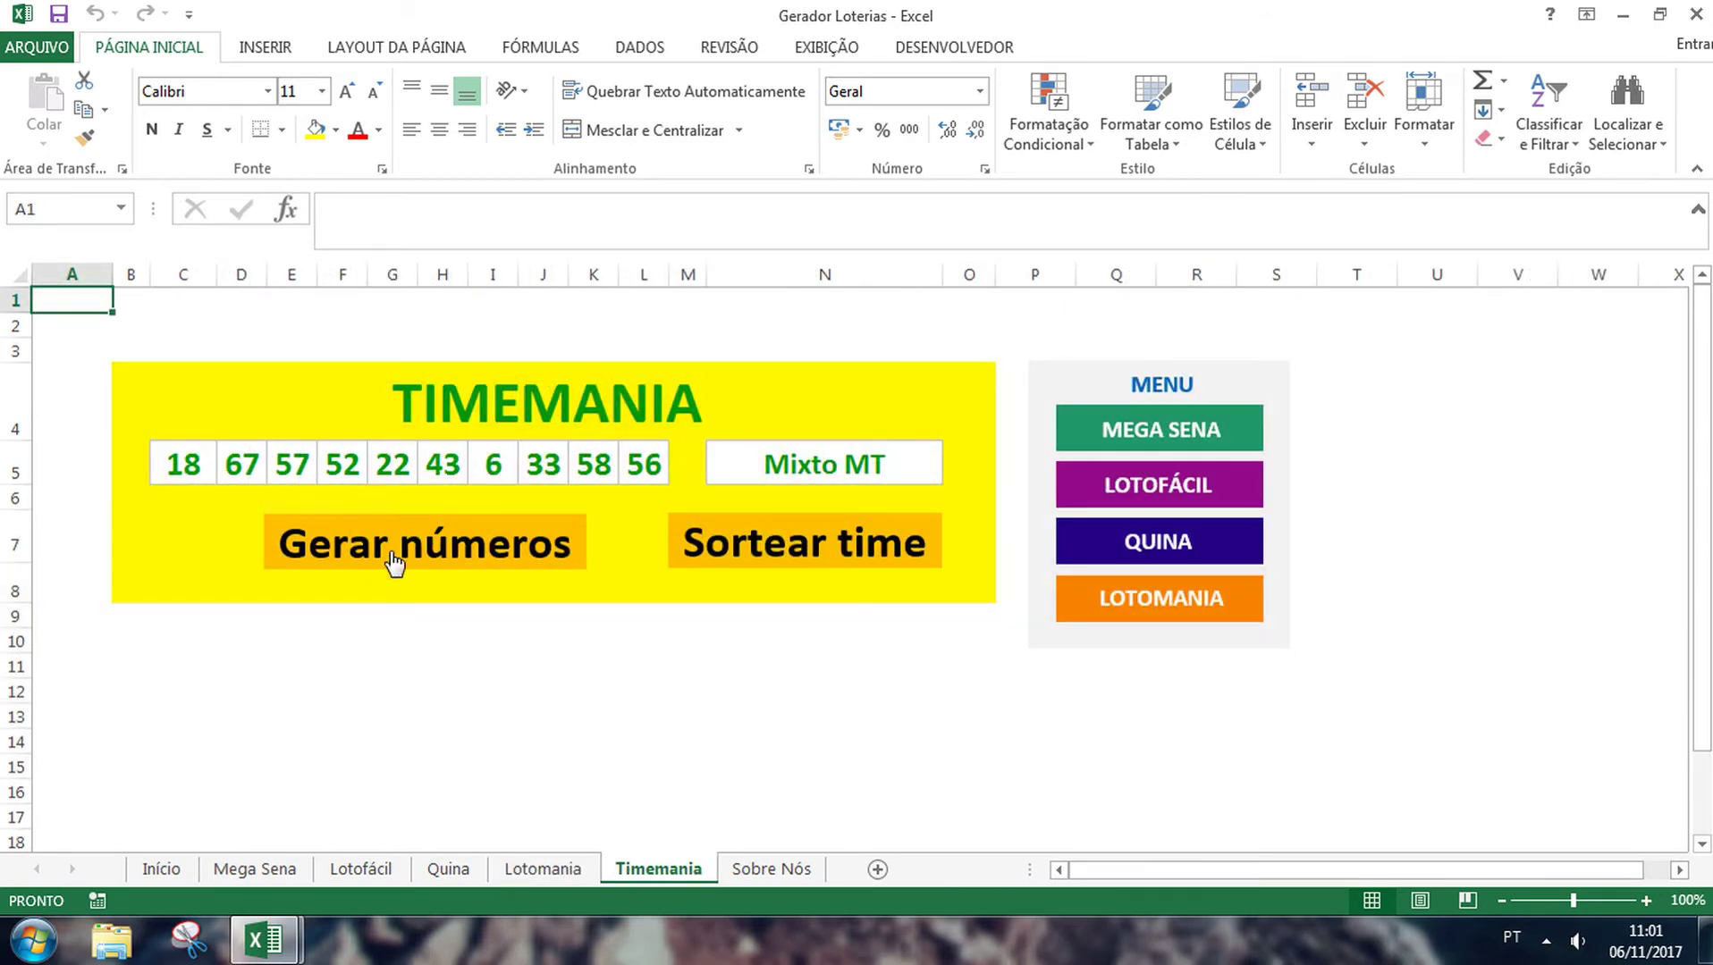
click(454, 550)
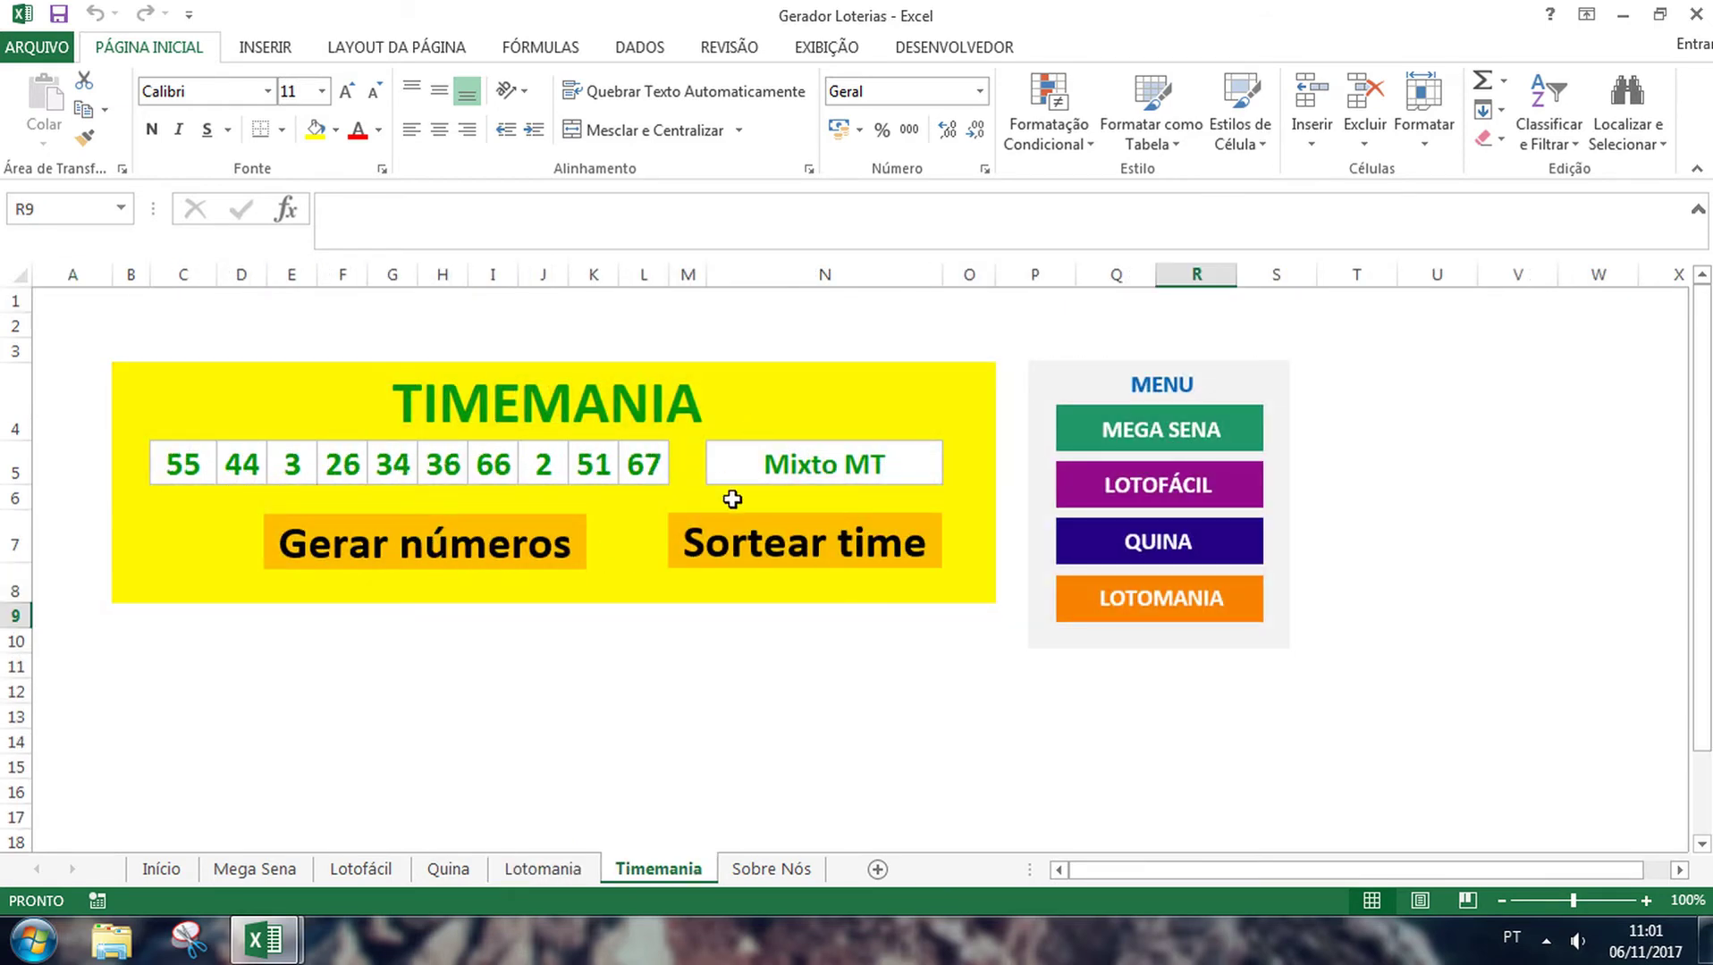
click(798, 547)
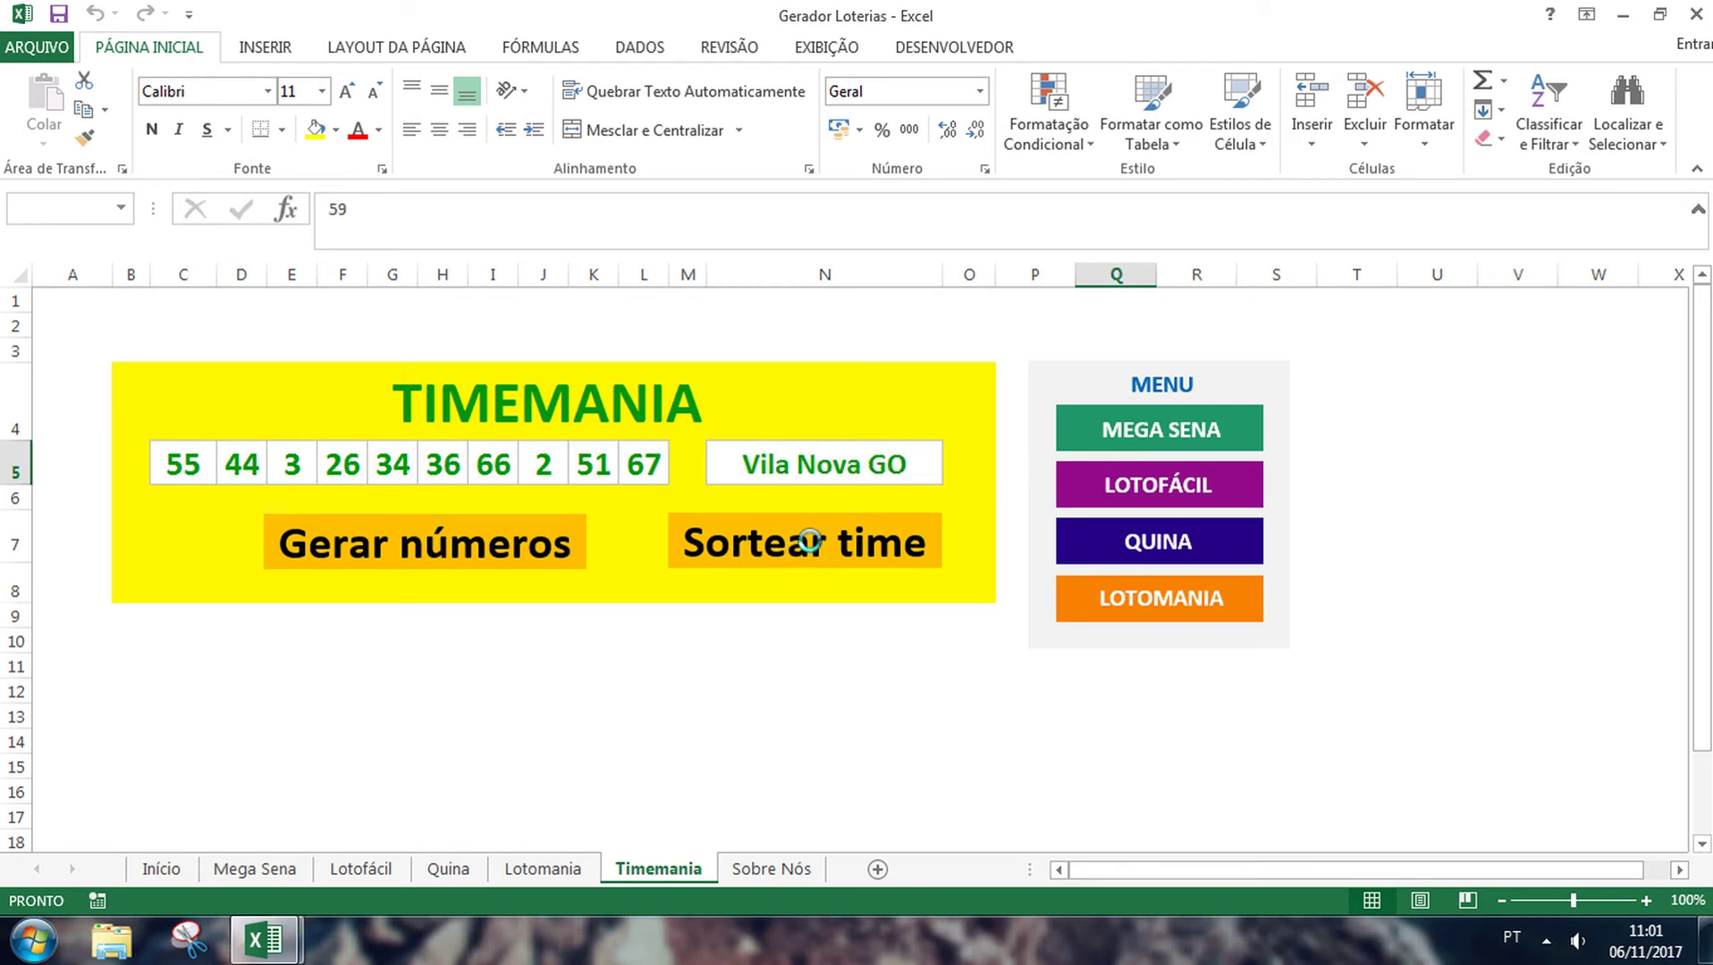
click(821, 547)
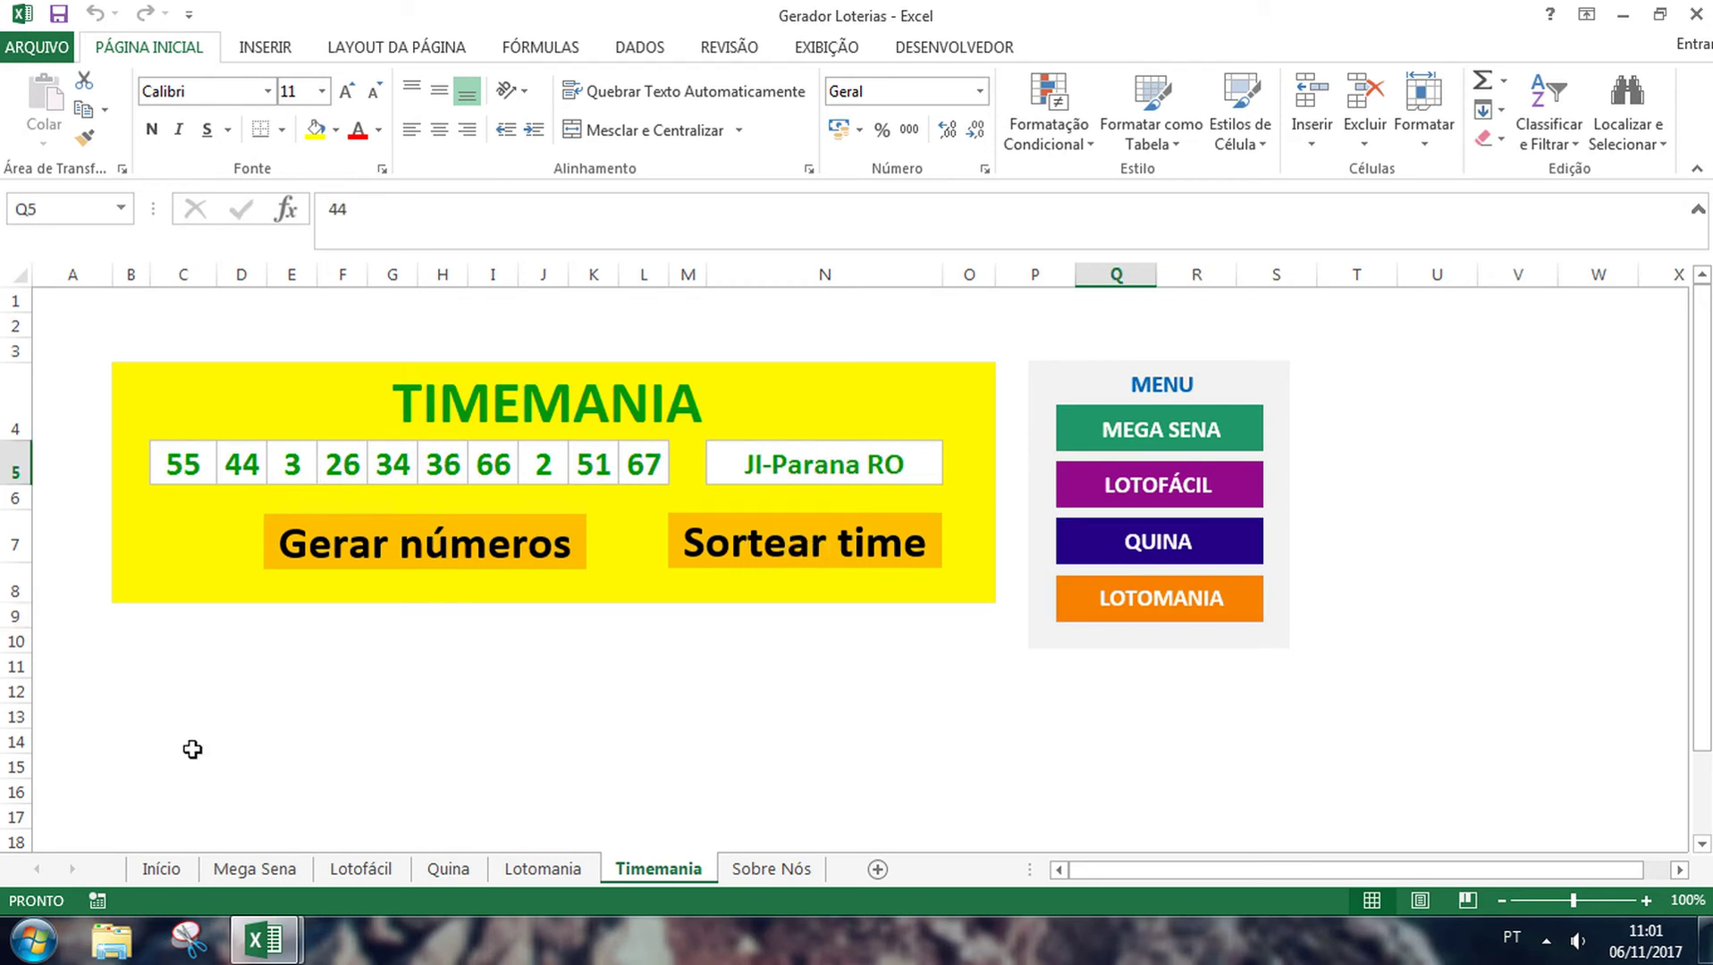
click(175, 869)
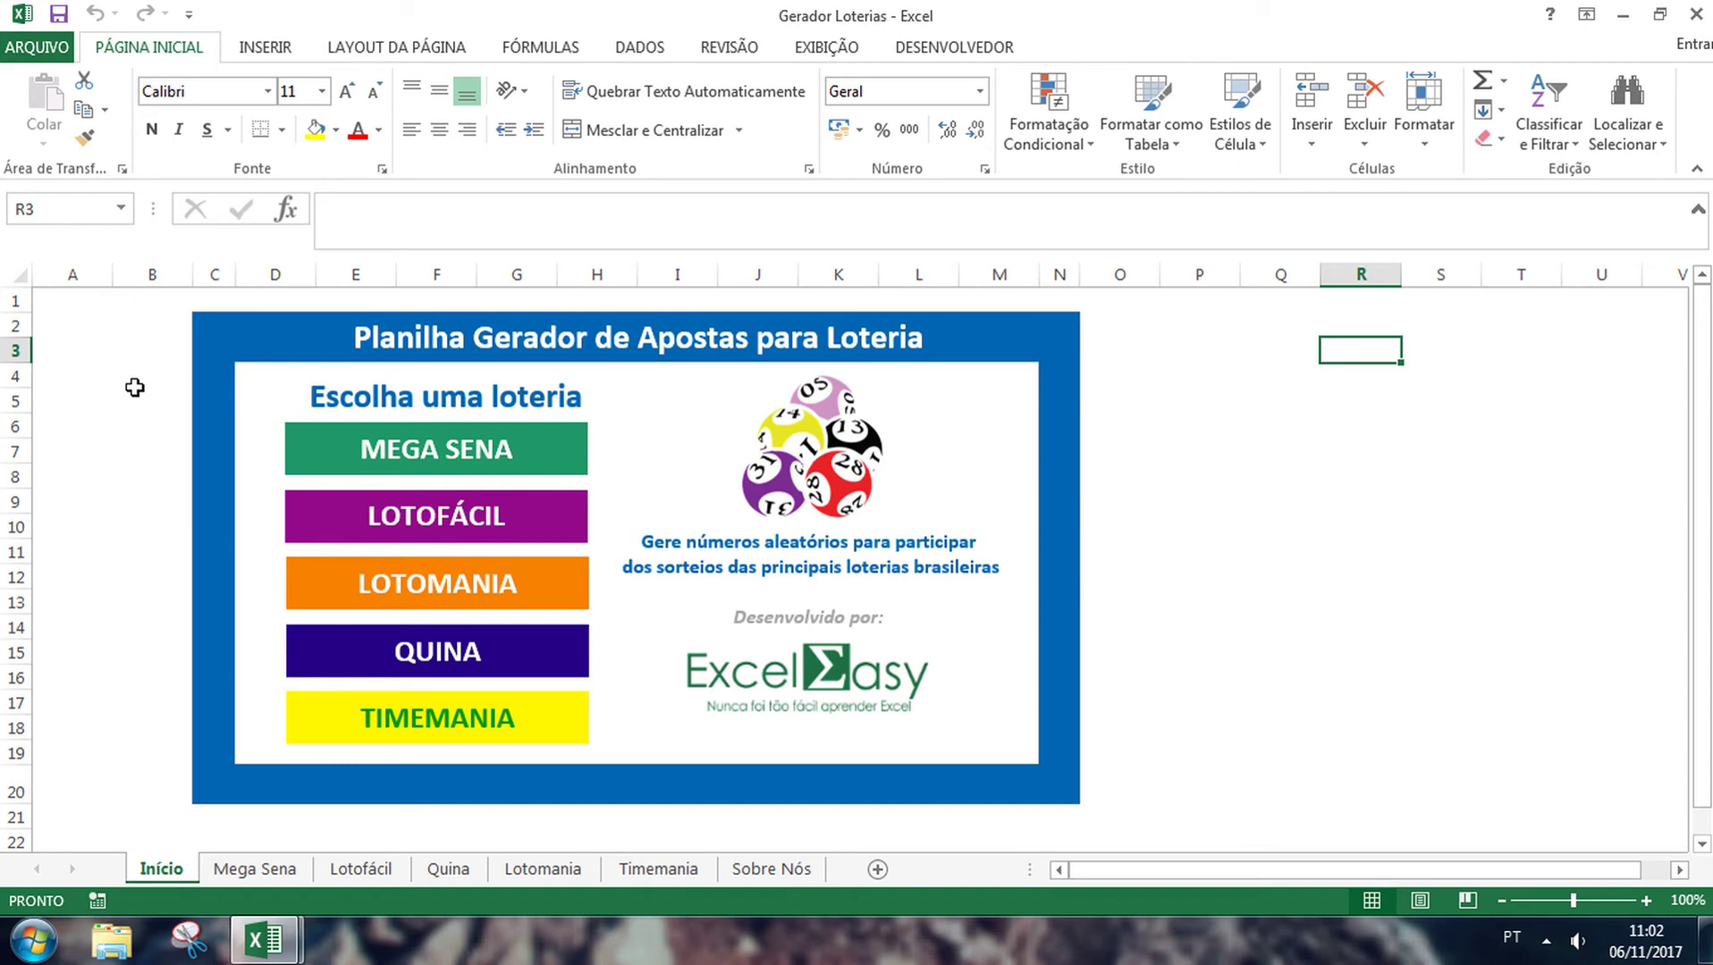
click(165, 820)
mouse_move(262, 940)
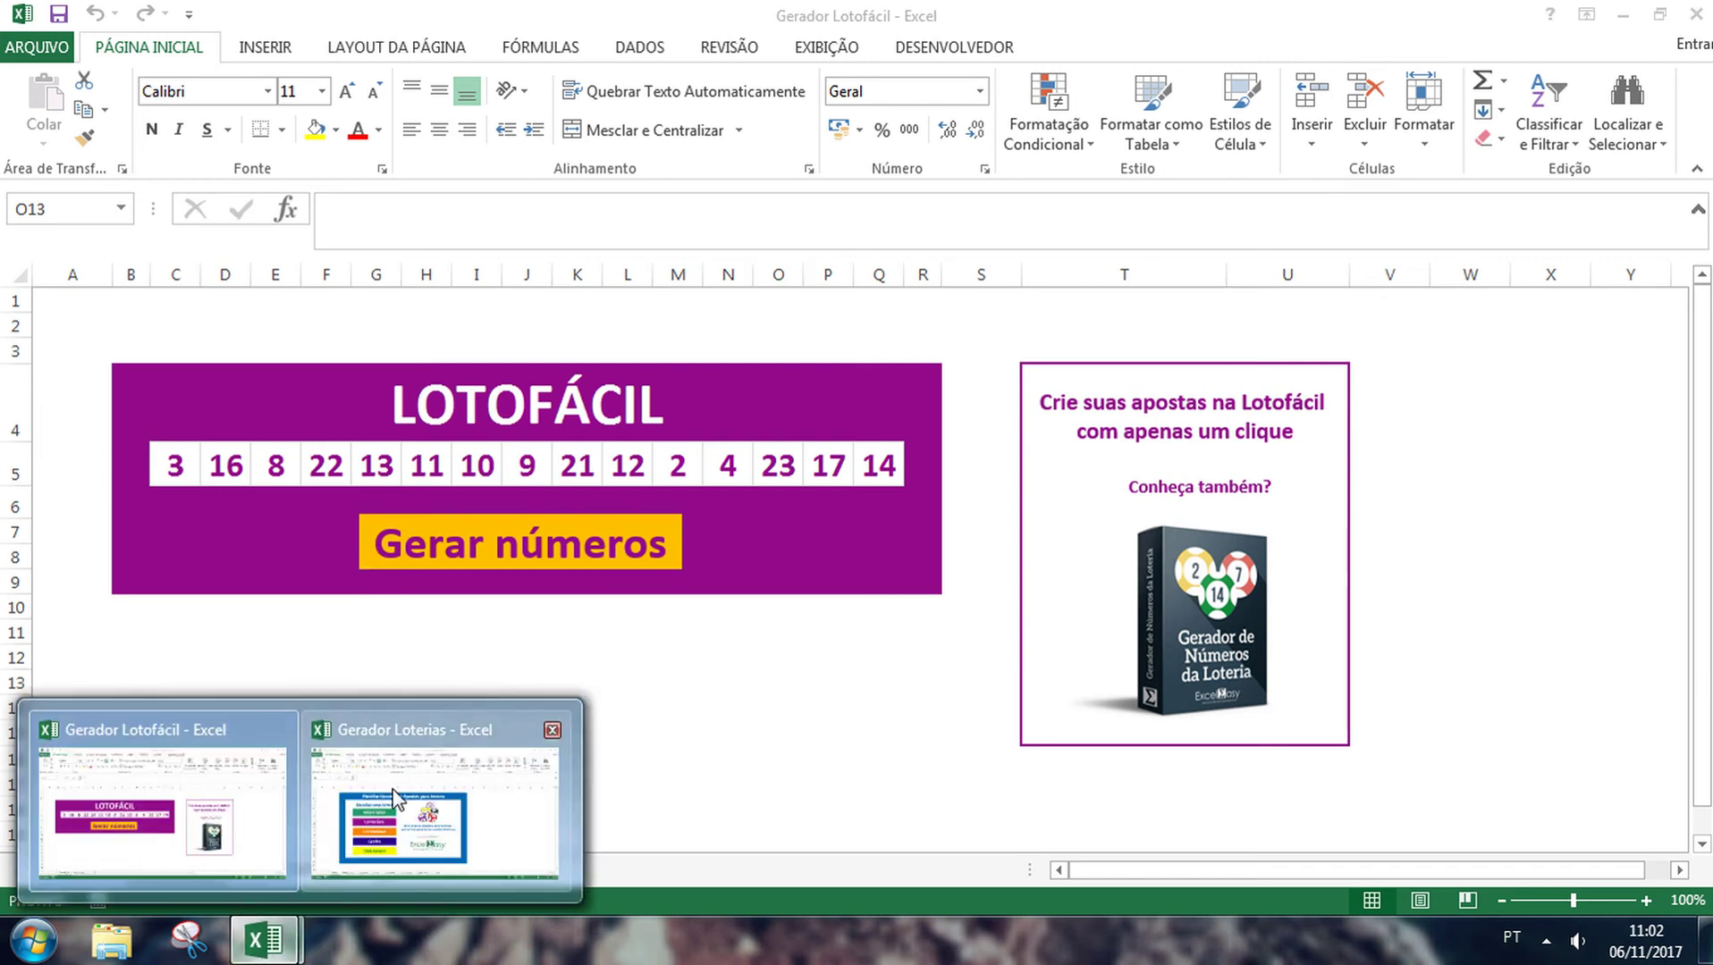
click(411, 796)
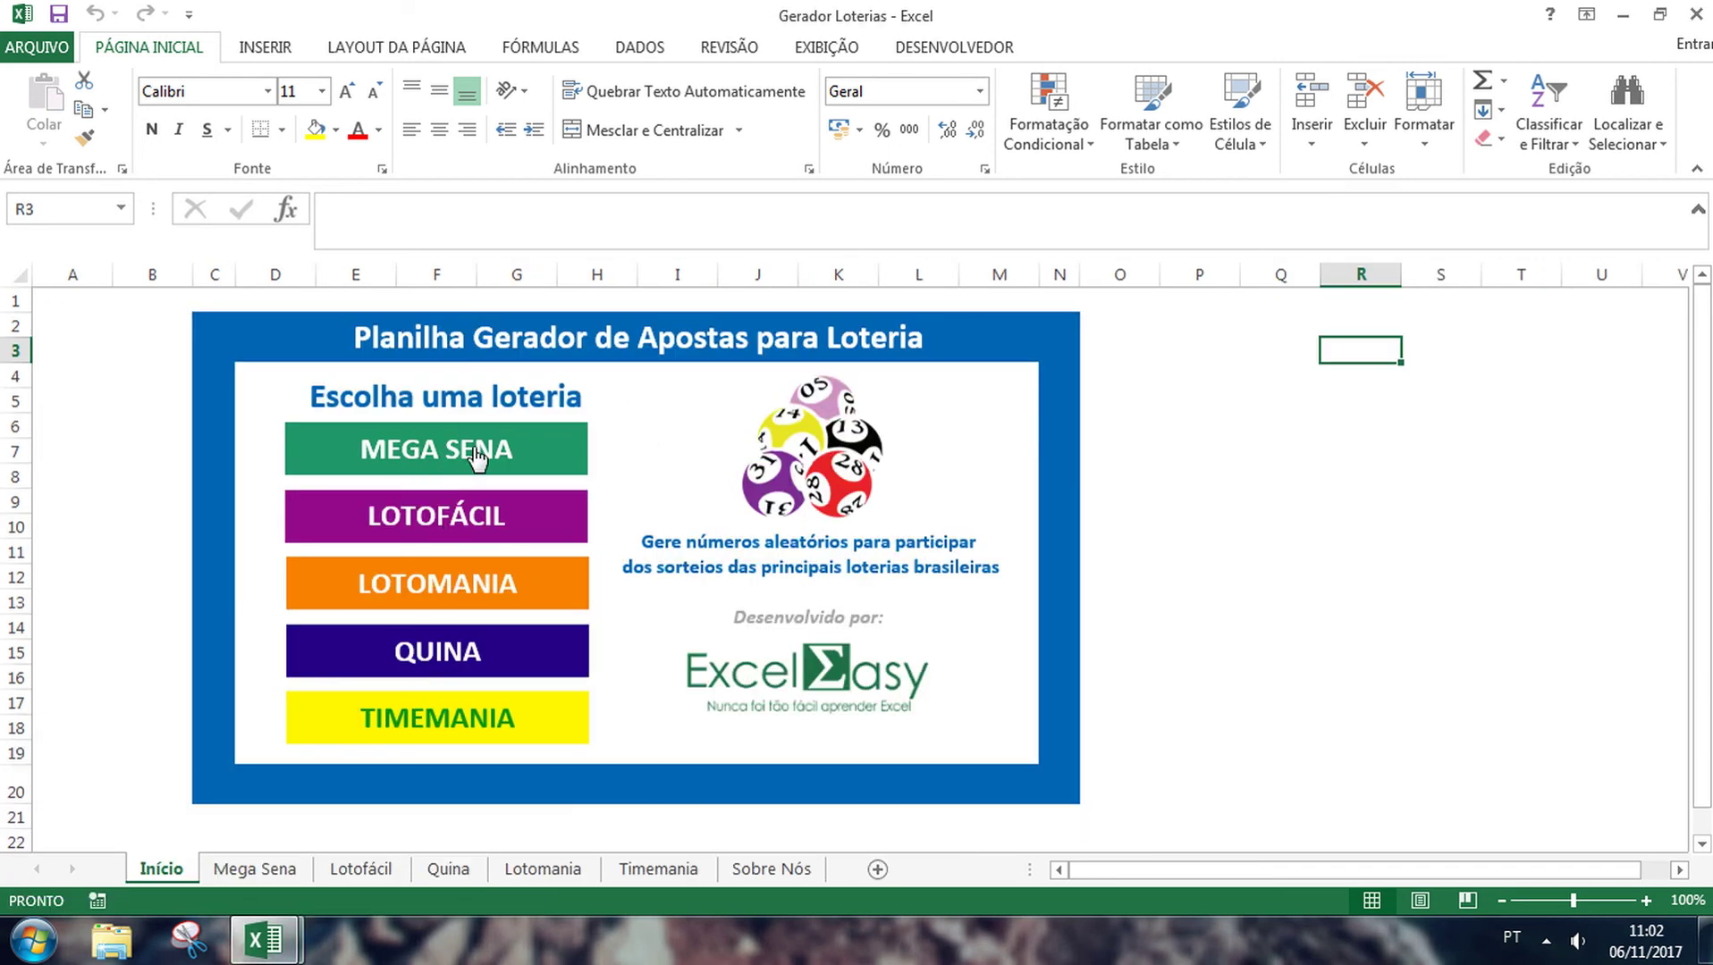